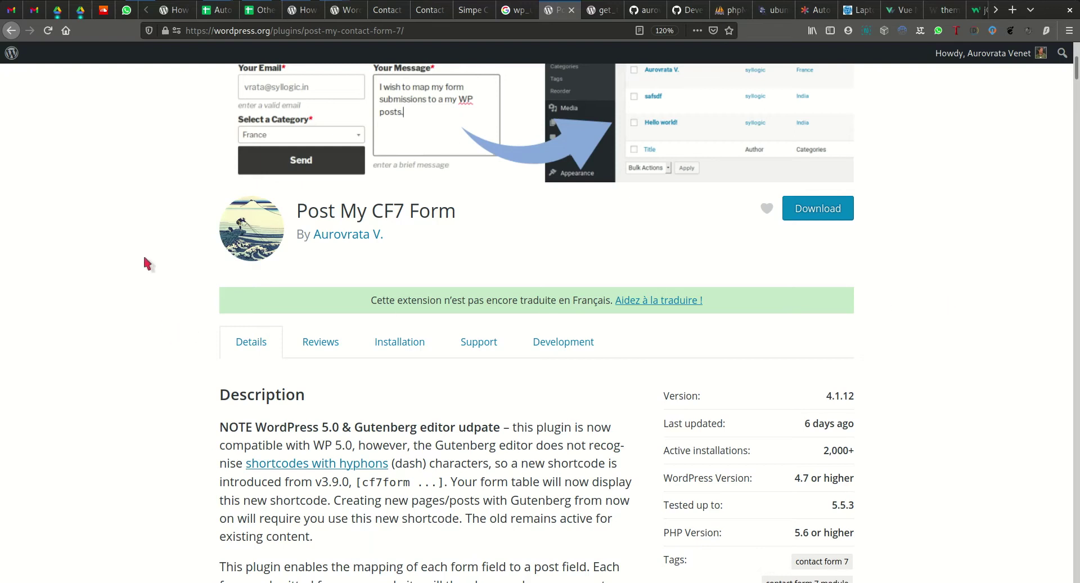
# - View the Post My CF7 Form plugin page and switch to the local WordPress site's plugin administration
pyautogui.scroll(2, 160, 272)
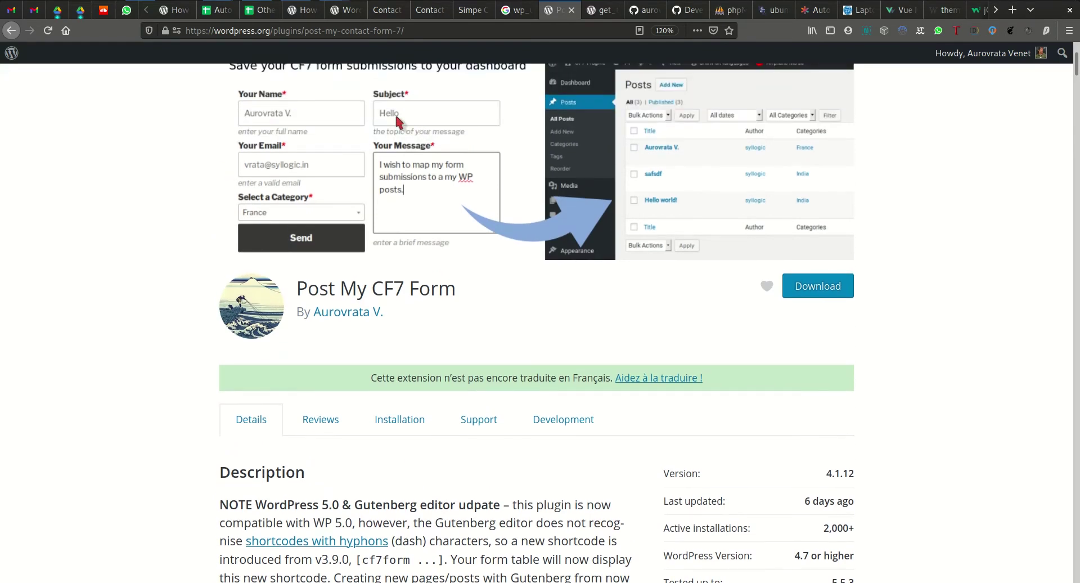
pyautogui.hotkey('alt', 'Tab')
pyautogui.click(142, 417)
pyautogui.hotkey('alt', 'Tab')
pyautogui.hotkey('alt', 'Tab')
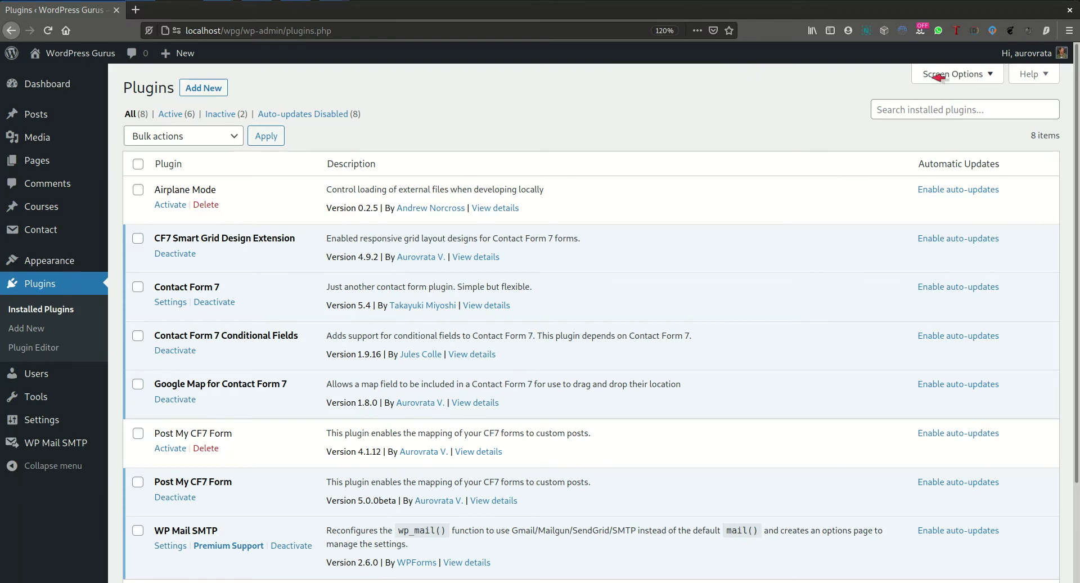
# - View the upload form for zipped plugins, and check the active Post My CF7 Form version among the installed plugins
pyautogui.click(212, 85)
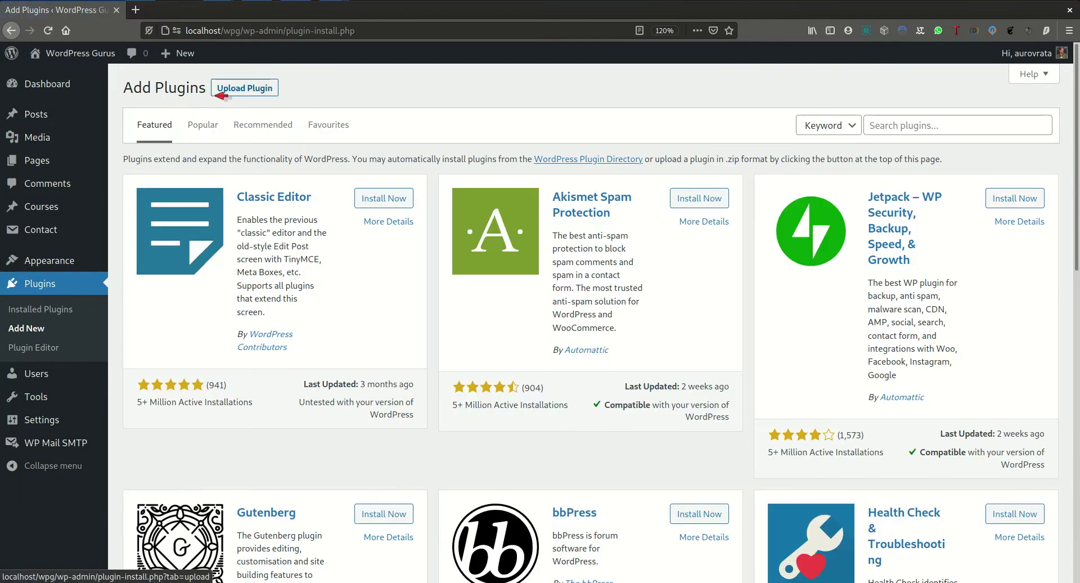
pyautogui.click(265, 86)
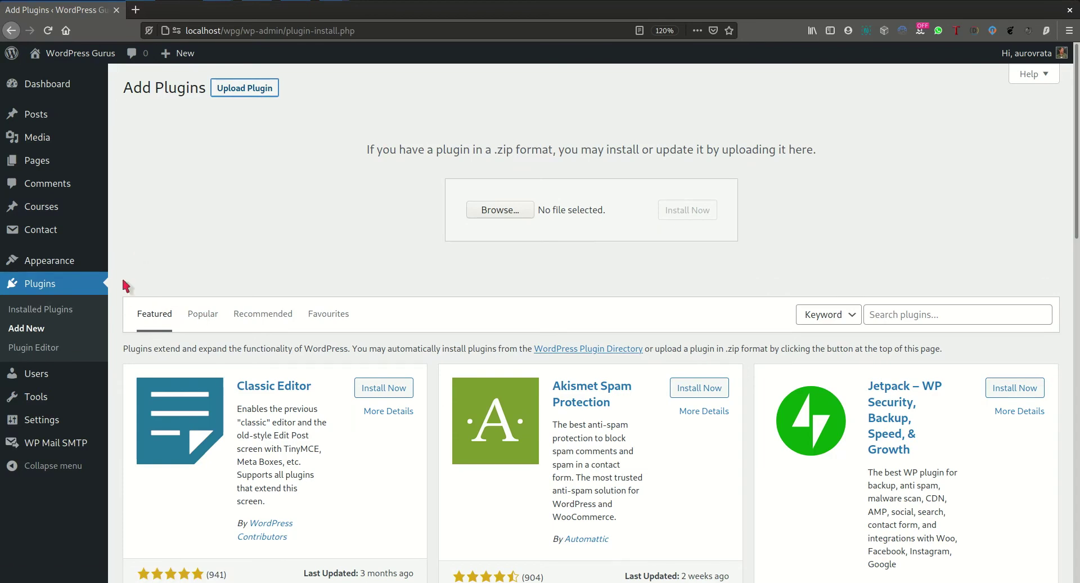
pyautogui.click(53, 314)
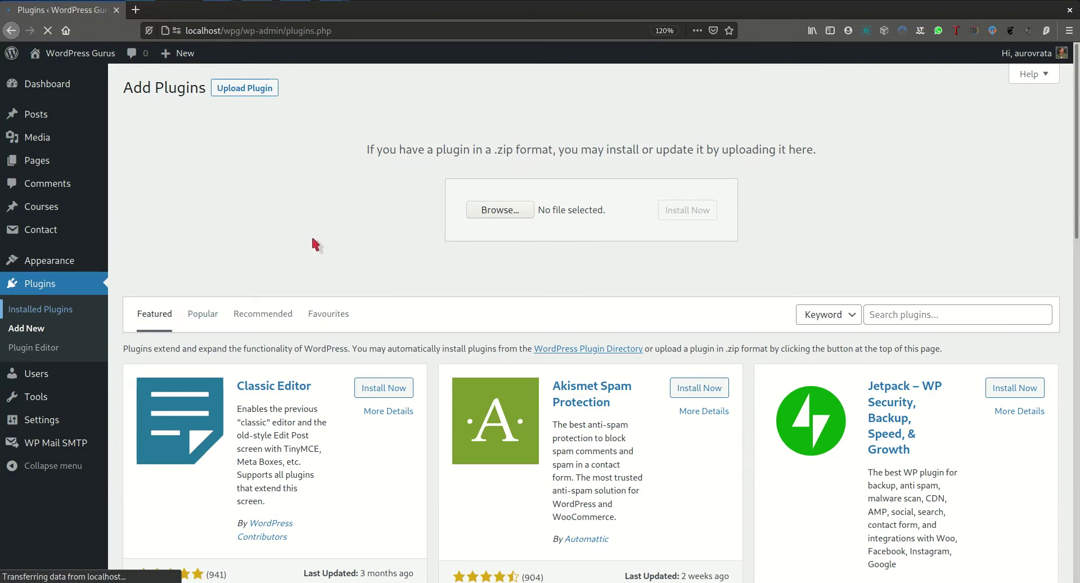
pyautogui.scroll(-3, 312, 235)
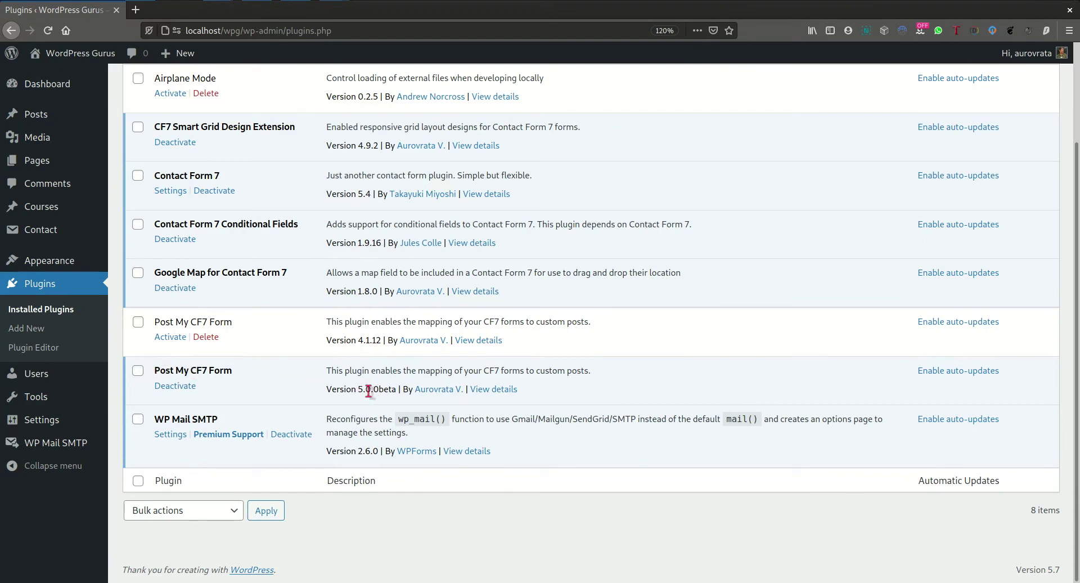
pyautogui.moveTo(359, 388); pyautogui.dragTo(398, 392)
pyautogui.scroll(4, 255, 373)
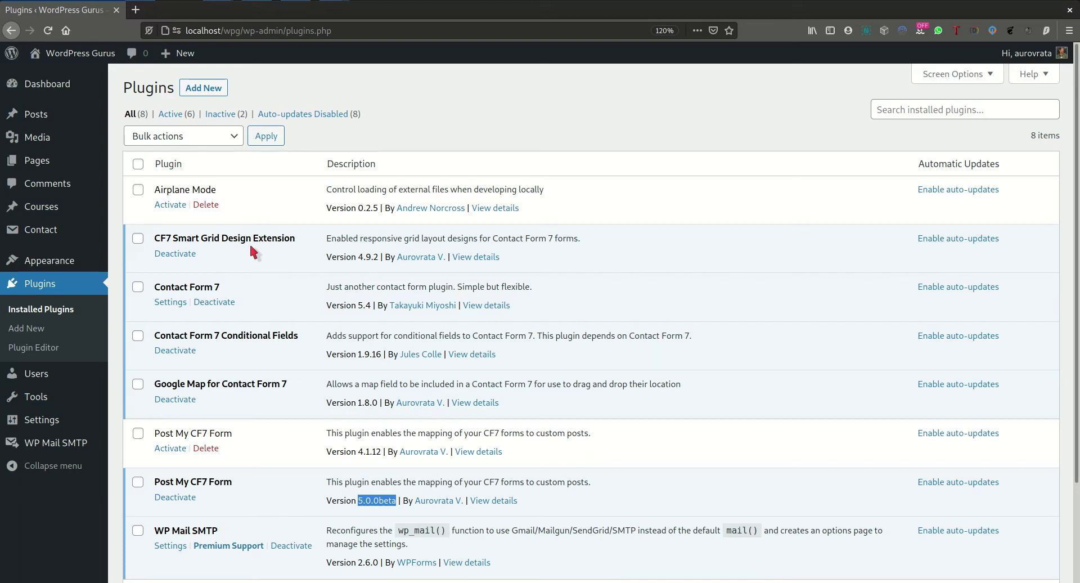
# - Create a new contact form titled "Contact Us"
pyautogui.click(50, 226)
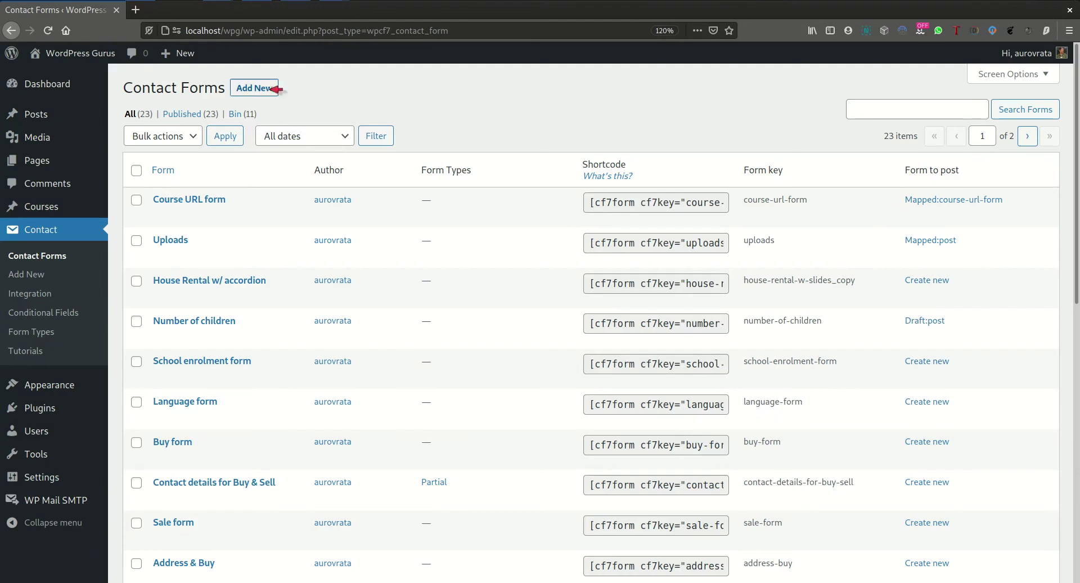
pyautogui.click(252, 88)
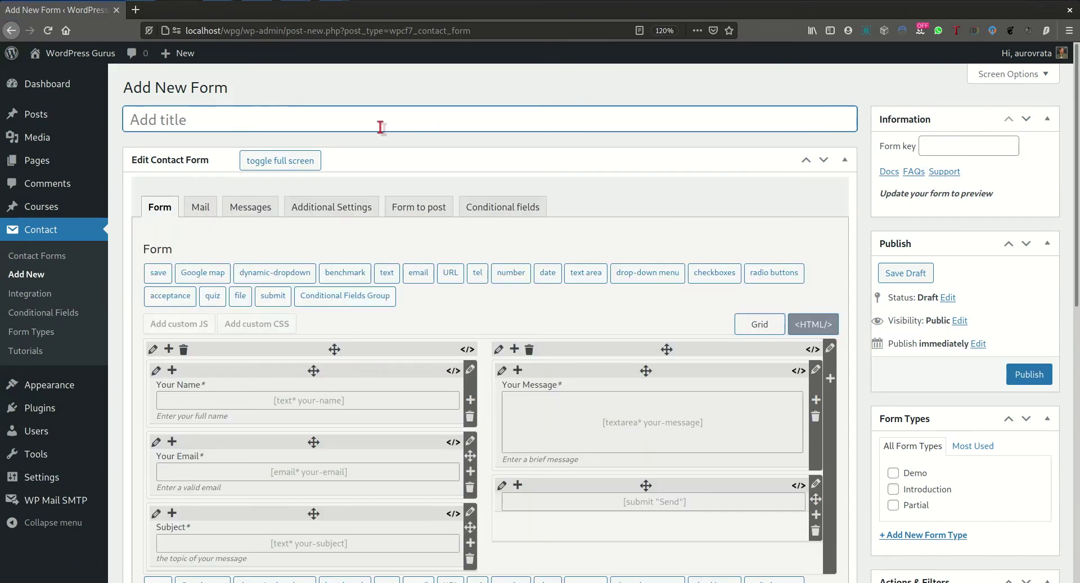
pyautogui.click(240, 119)
pyautogui.write('Contact us')
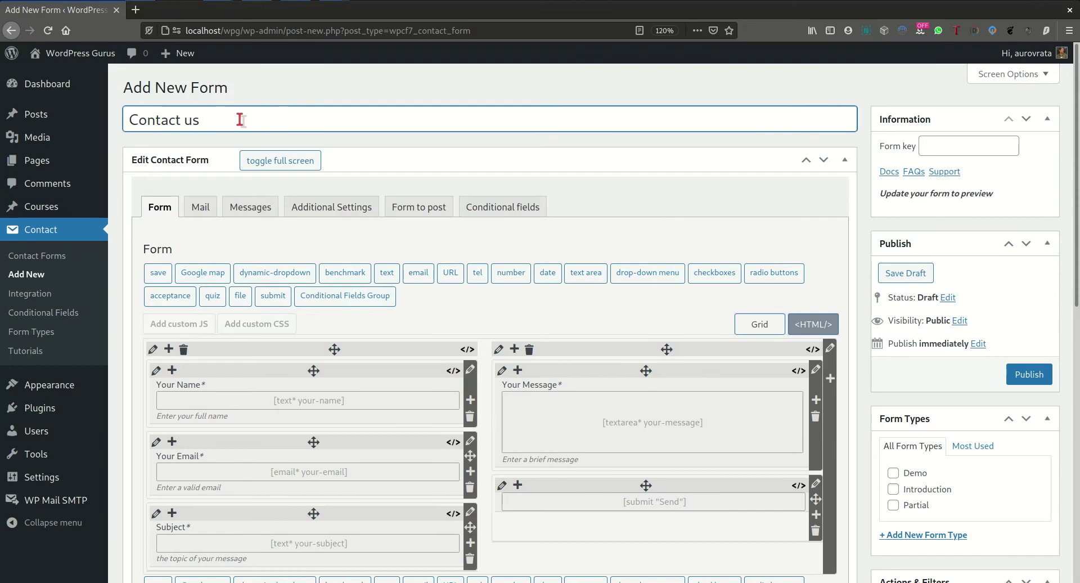
pyautogui.press('Left')
pyautogui.press('BackSpace')
pyautogui.write('U')
# - Examine the new form's default field layout and its form-to-post mapping, including post type, default post fields and meta-fields
pyautogui.scroll(-1, 580, 332)
pyautogui.scroll(-3, 579, 332)
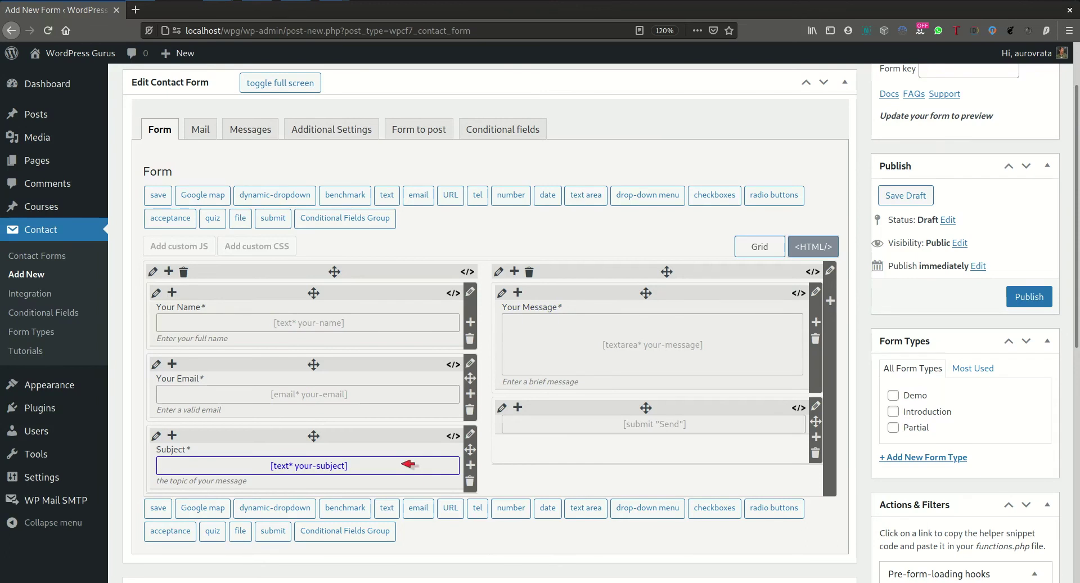
pyautogui.scroll(2, 651, 470)
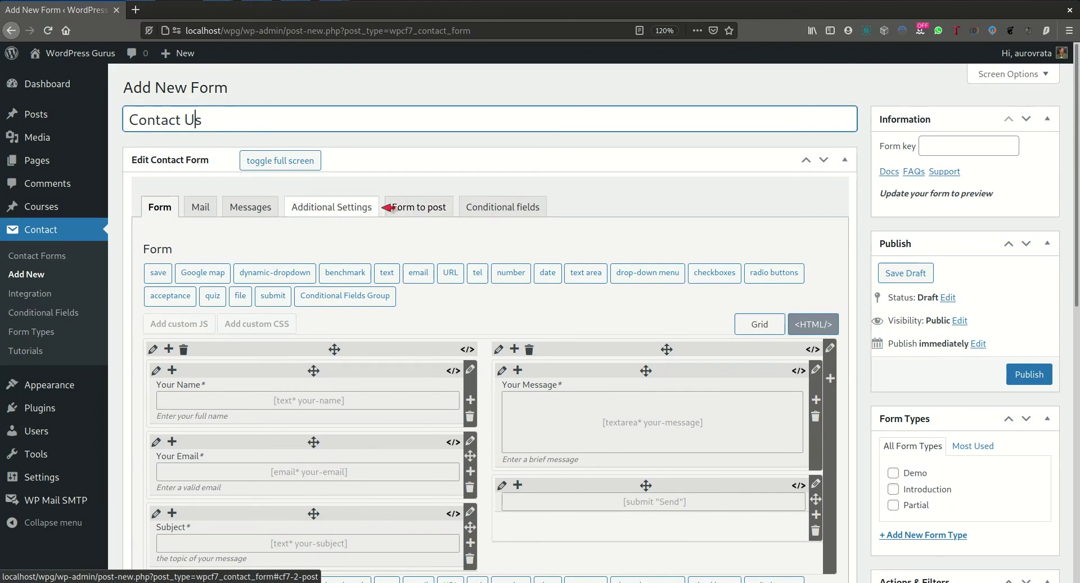
pyautogui.click(433, 209)
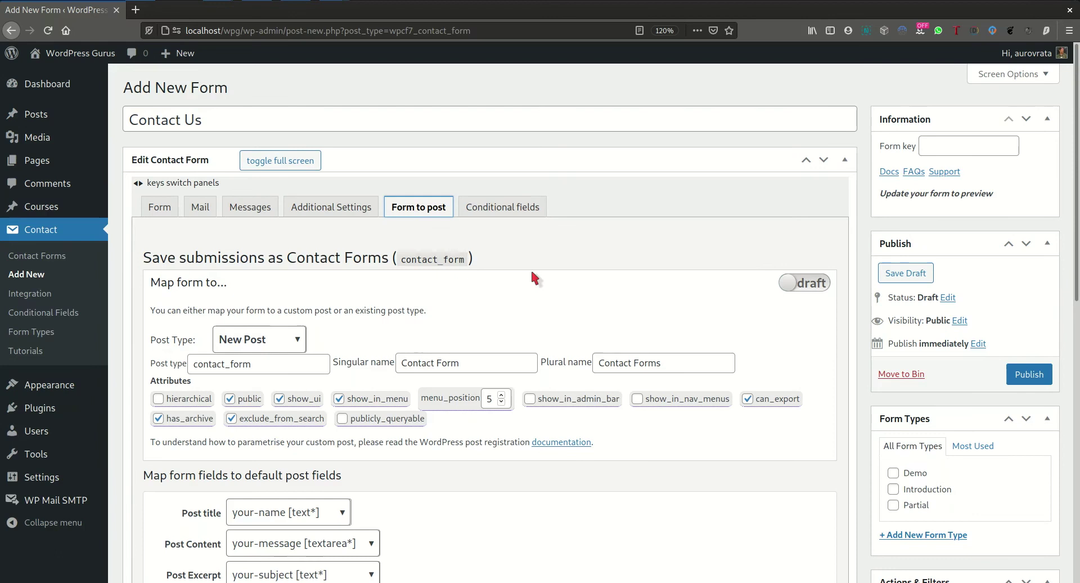
pyautogui.scroll(-2, 531, 273)
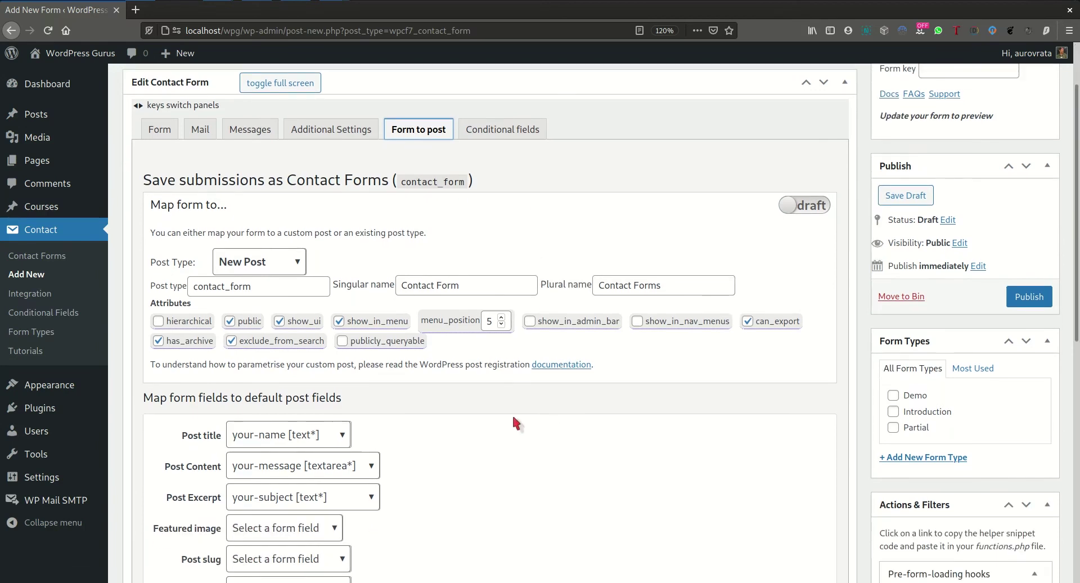
pyautogui.scroll(-3, 387, 397)
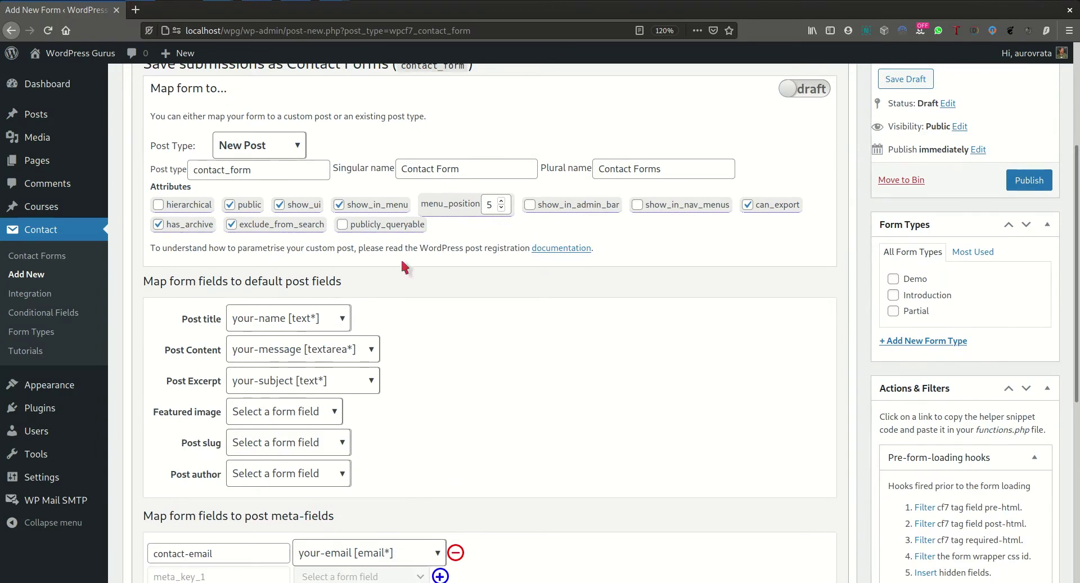
pyautogui.scroll(-4, 465, 387)
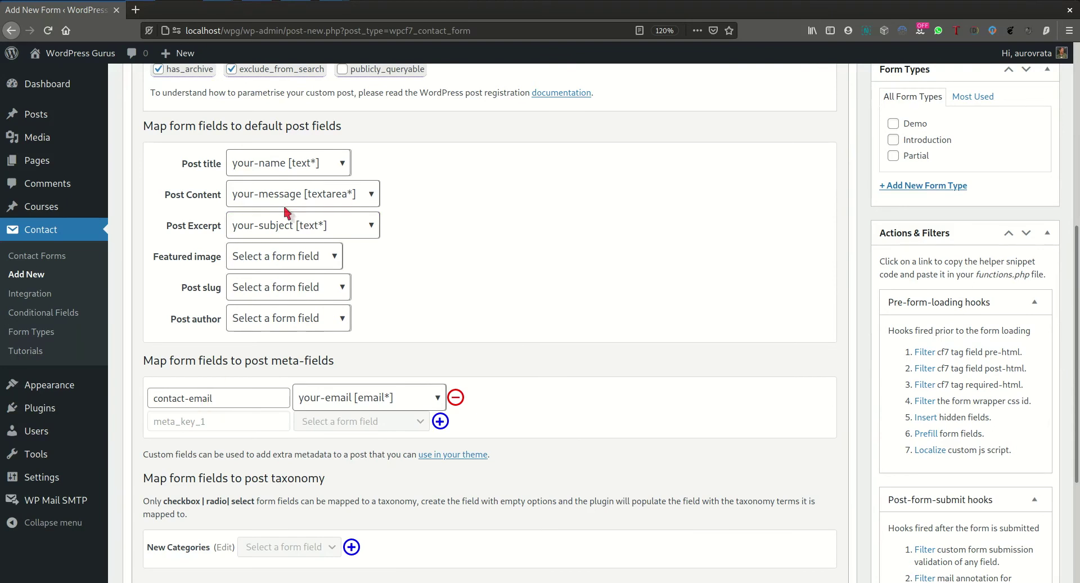
pyautogui.scroll(3, 525, 248)
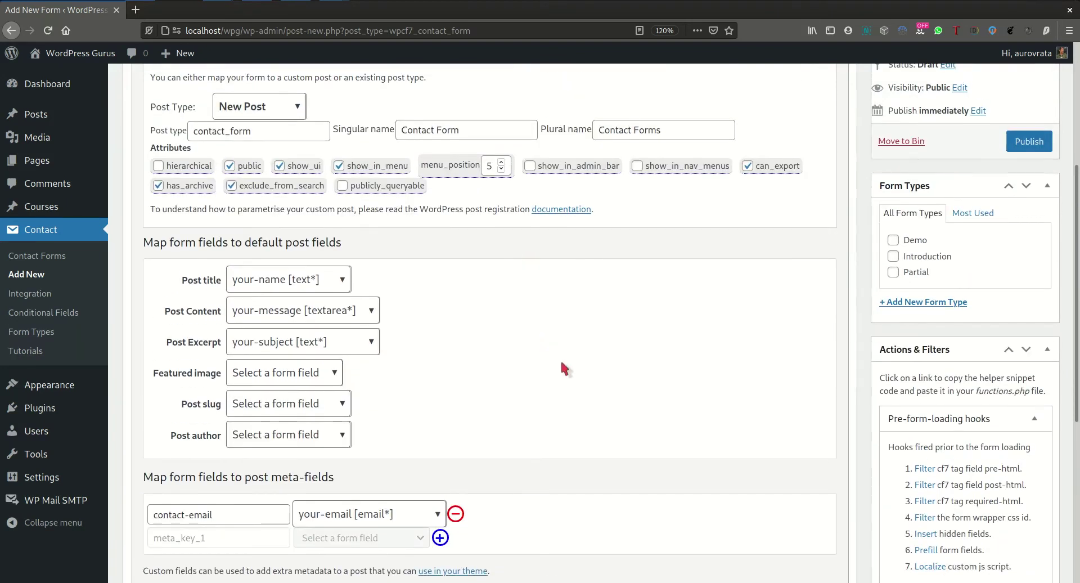
pyautogui.scroll(2, 560, 365)
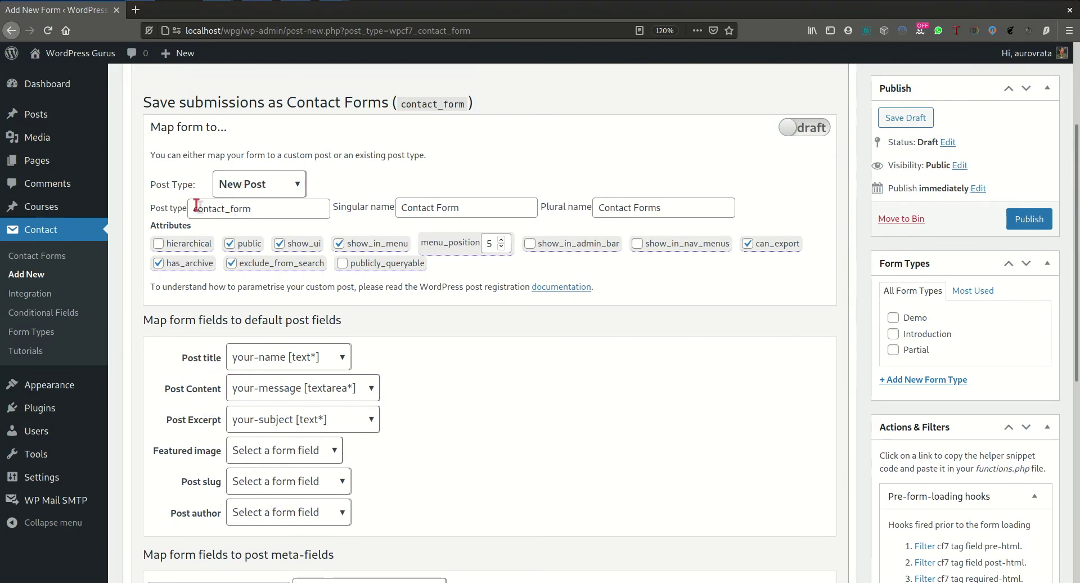
# - Publish the Contact Us form and review its form-to-post settings for post type and default post fields
pyautogui.click(1035, 221)
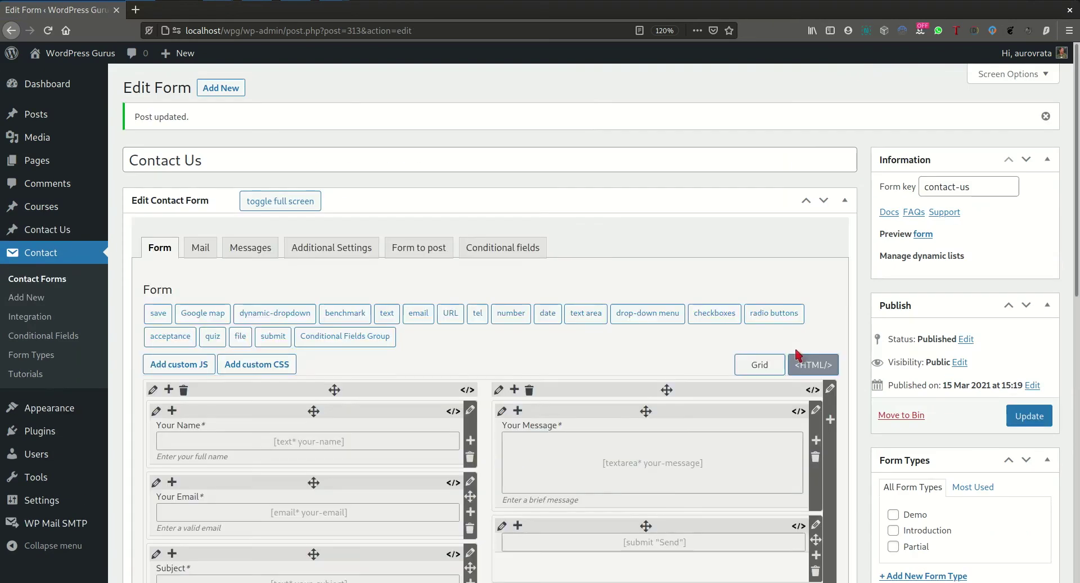
pyautogui.click(416, 247)
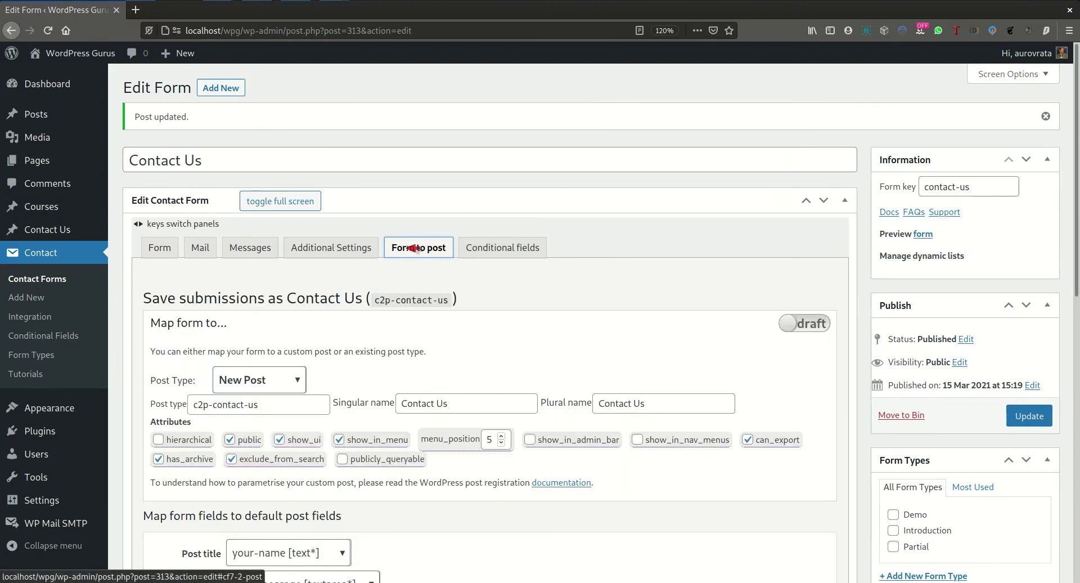
pyautogui.scroll(-2, 597, 290)
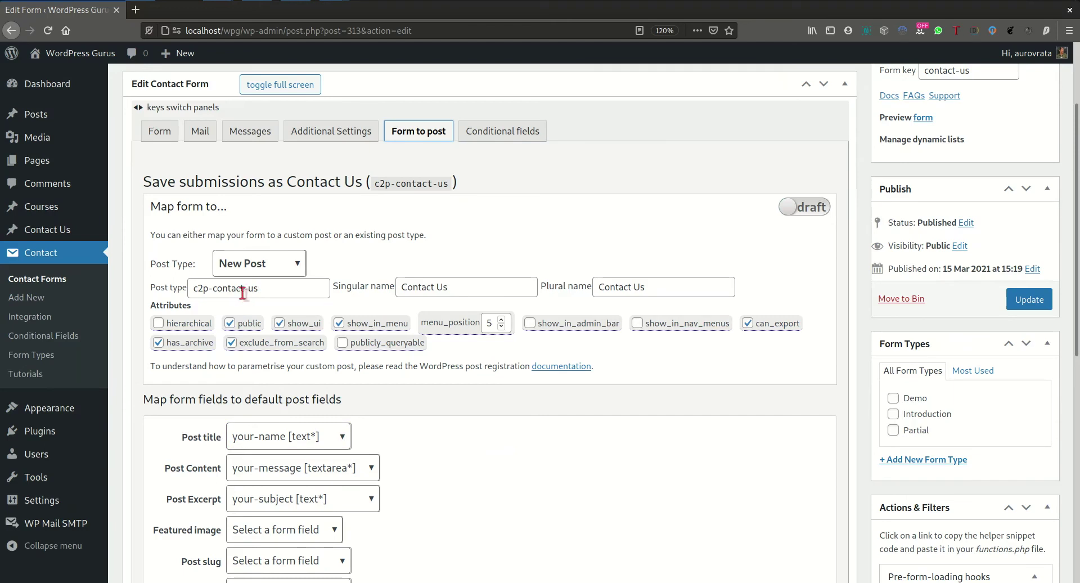
pyautogui.scroll(2, 245, 125)
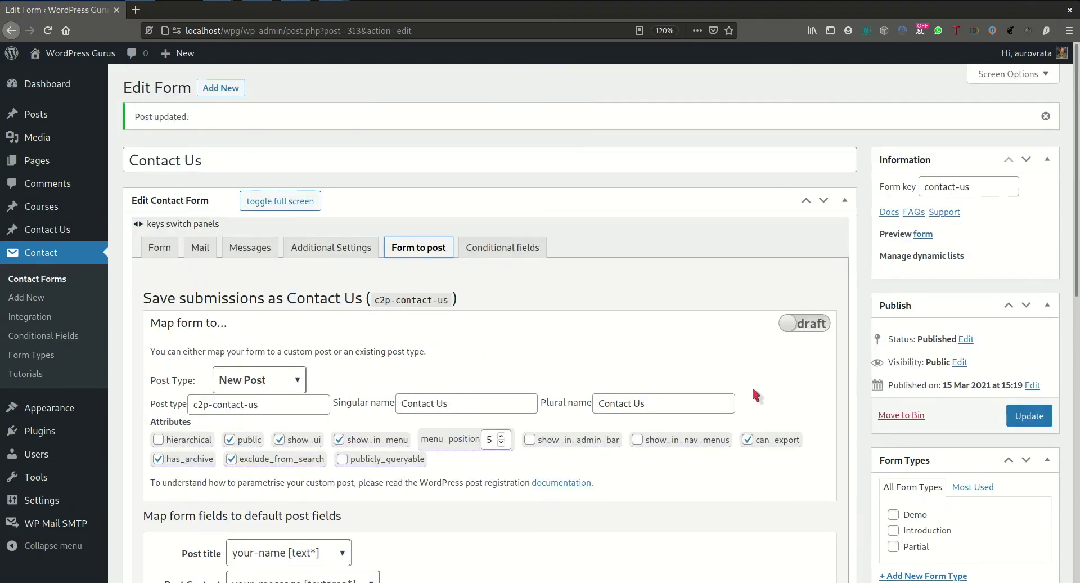
pyautogui.scroll(-1, 754, 390)
pyautogui.scroll(-1, 754, 390)
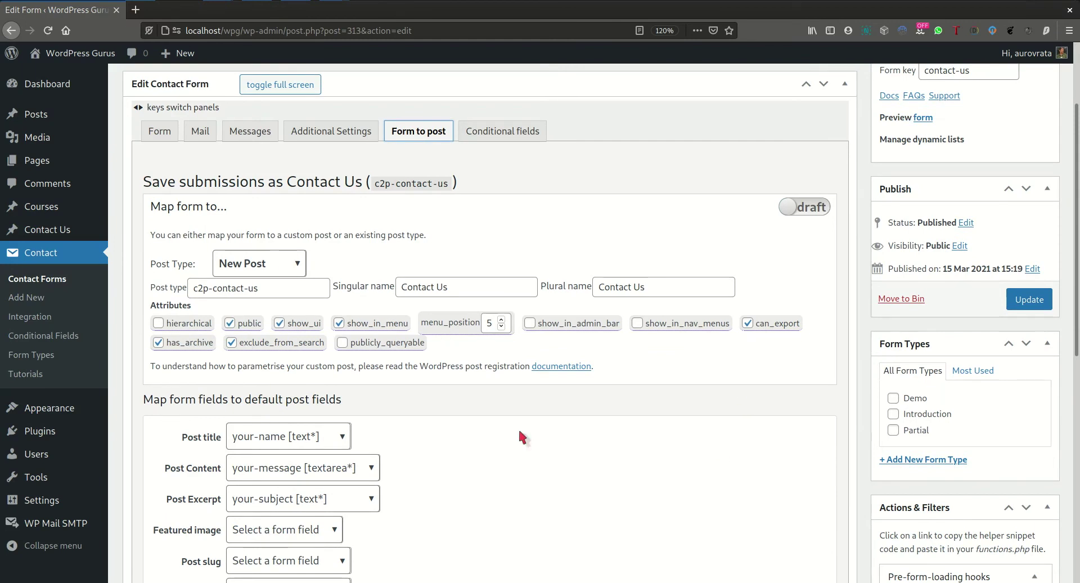
pyautogui.scroll(-2, 600, 443)
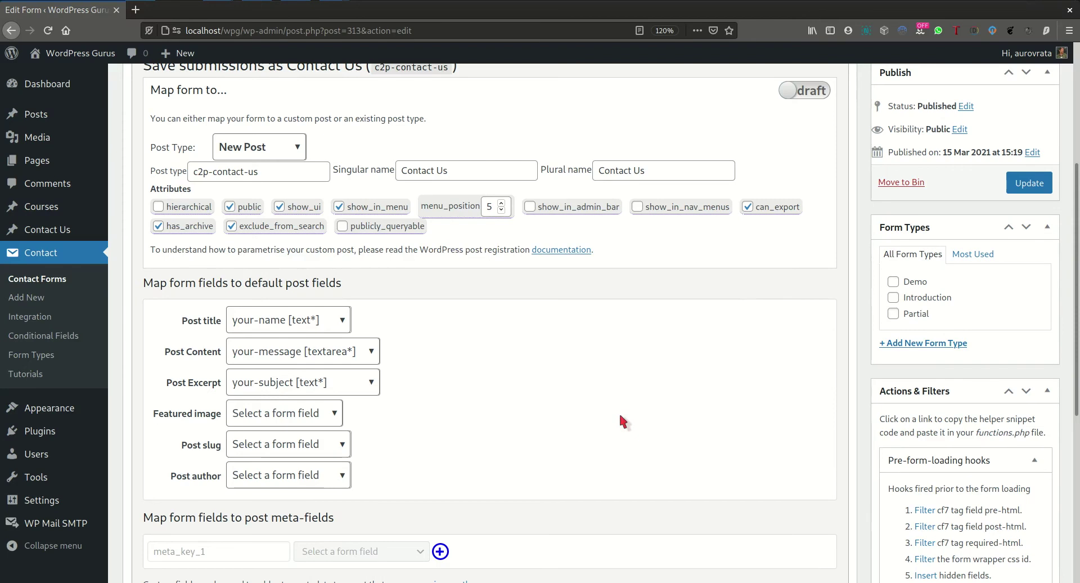
pyautogui.scroll(2, 621, 420)
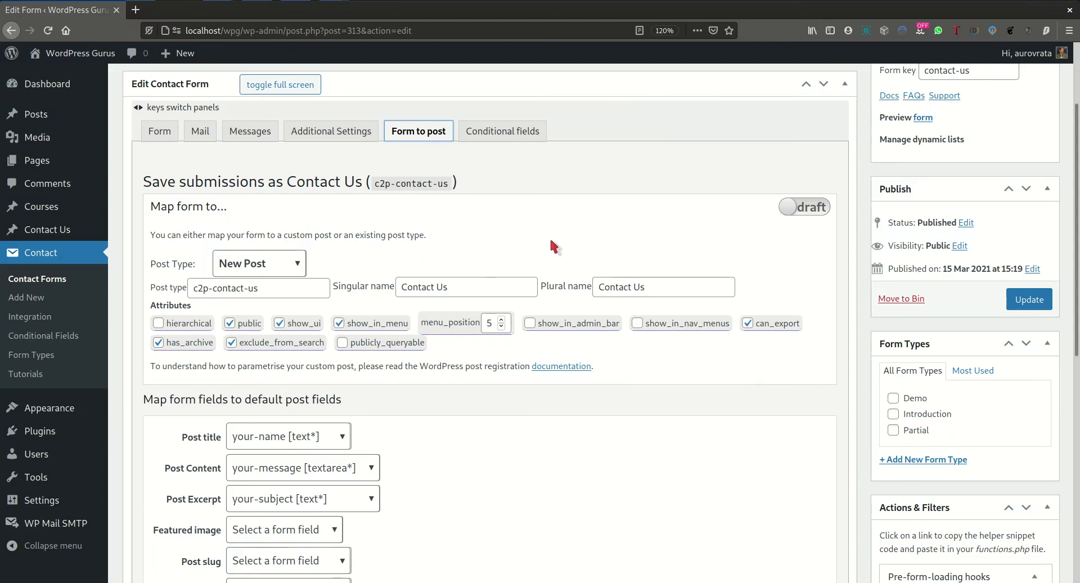
# - Check the post type options for the mapping and compare the plural name with the Contact Us admin entry
pyautogui.click(296, 265)
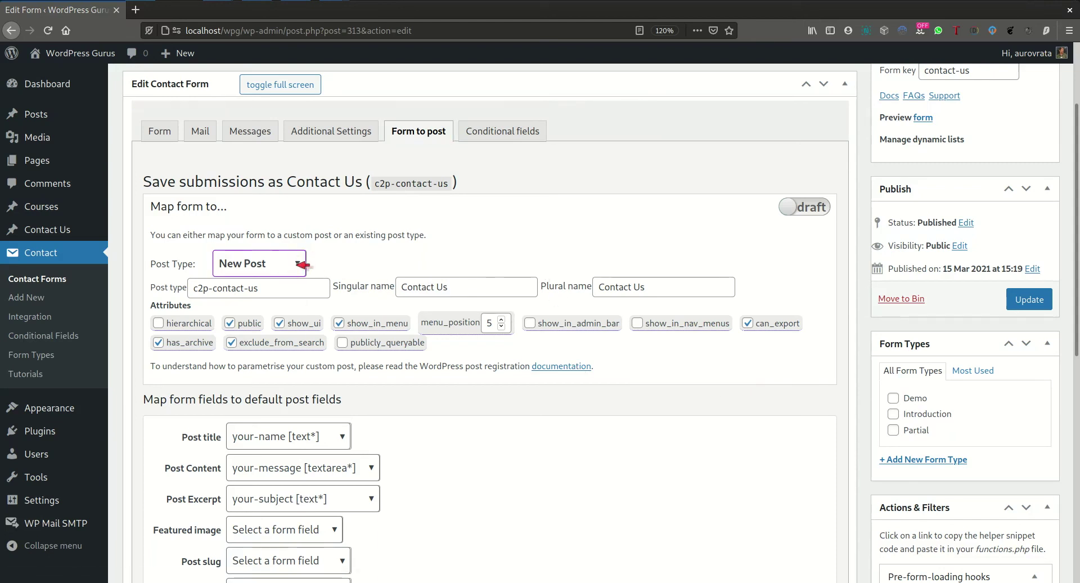
pyautogui.click(298, 264)
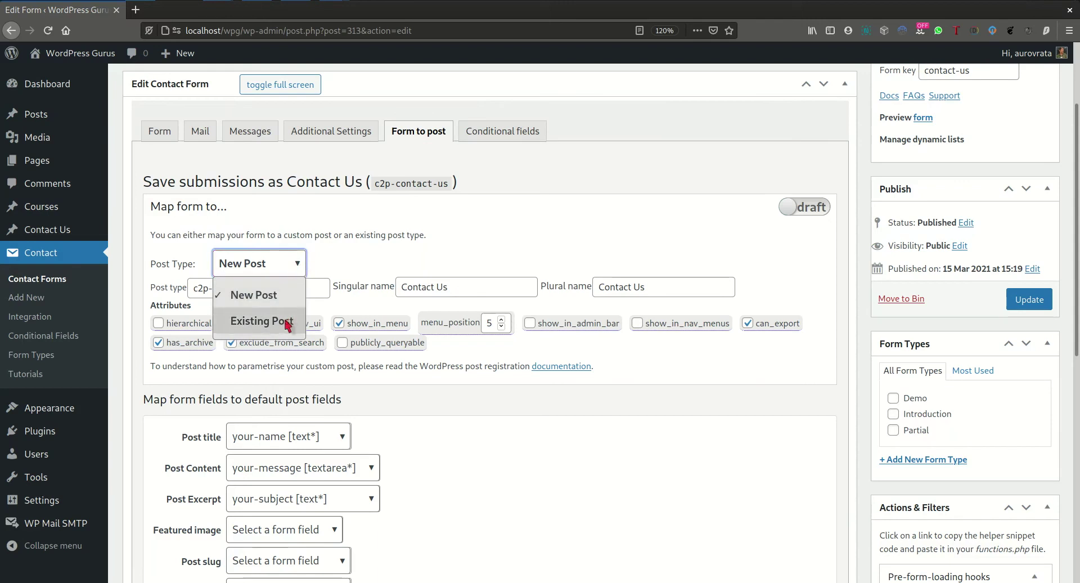
pyautogui.click(304, 264)
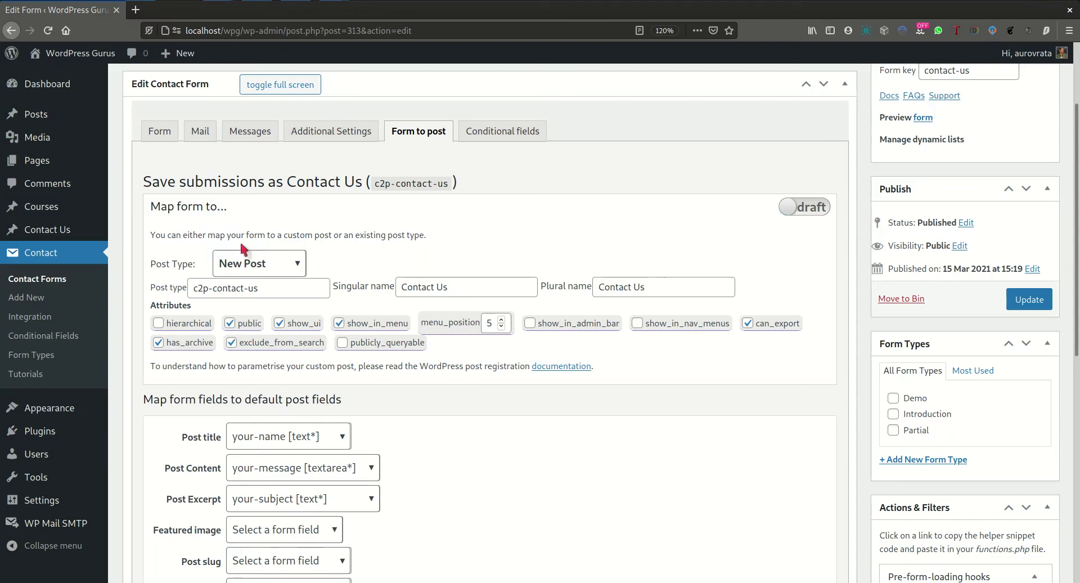
pyautogui.moveTo(57, 228)
pyautogui.moveTo(674, 286); pyautogui.dragTo(592, 289)
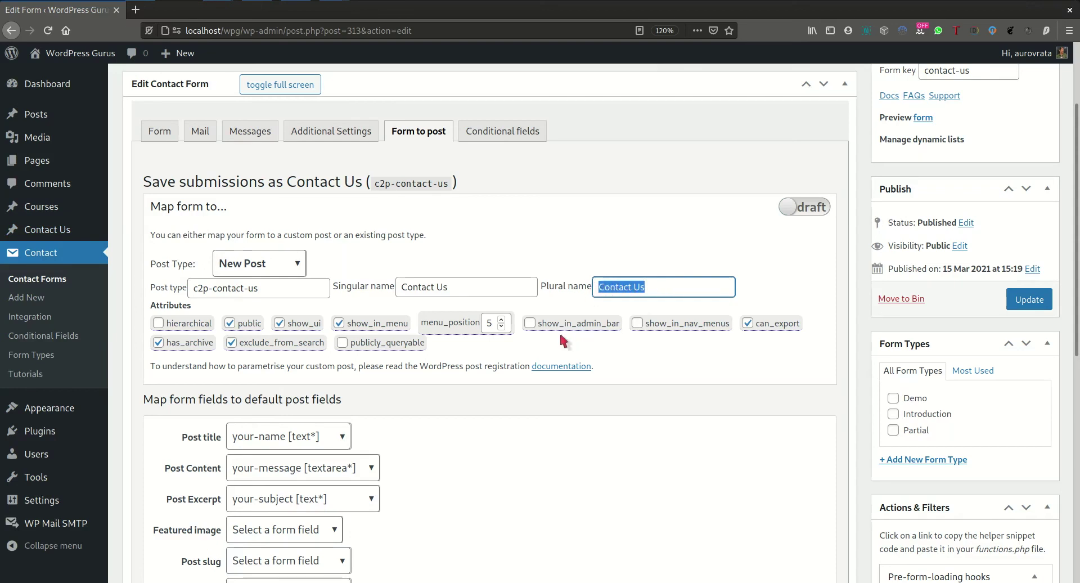
pyautogui.moveTo(42, 232)
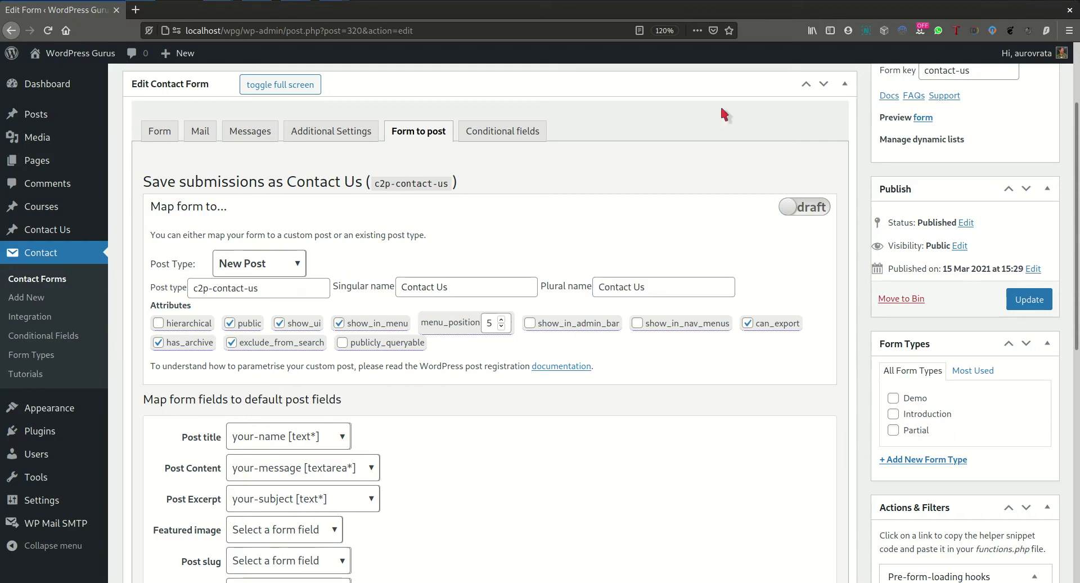
# - Switch the form-to-post mapping to live and review the default post field and meta-field mappings
pyautogui.click(802, 212)
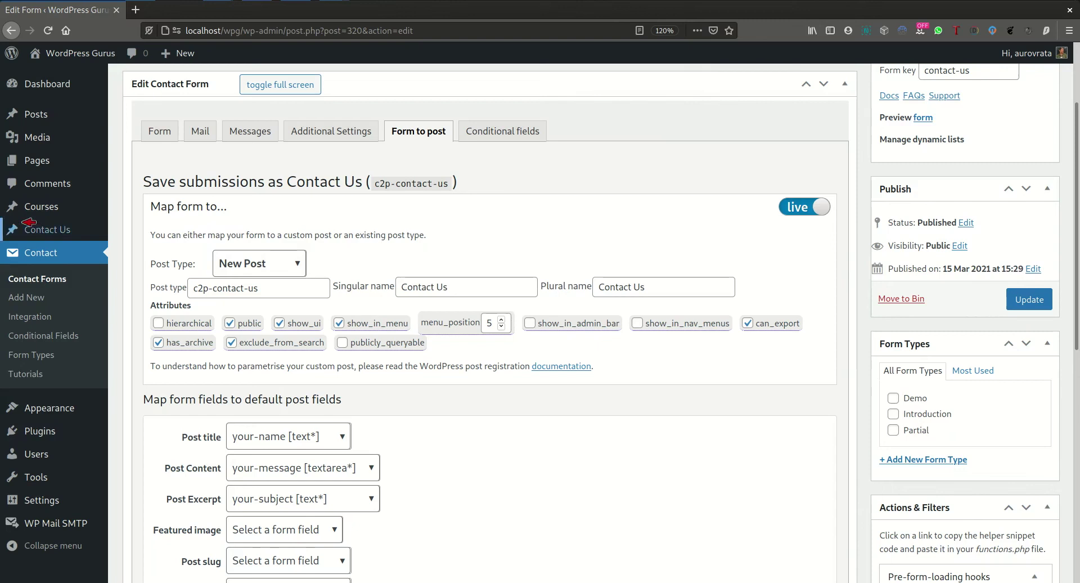
pyautogui.moveTo(48, 231)
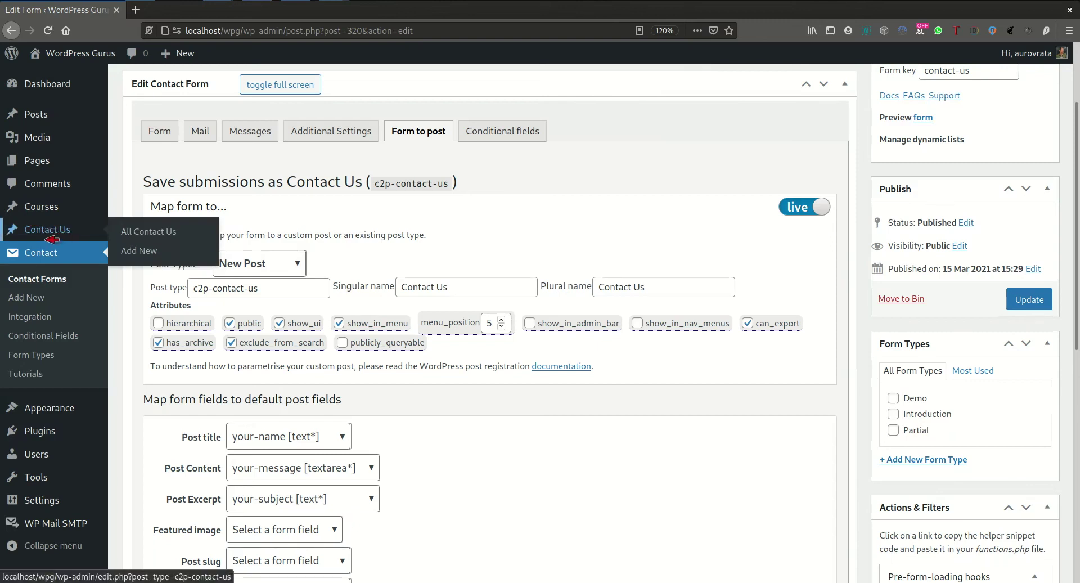
pyautogui.scroll(-3, 523, 185)
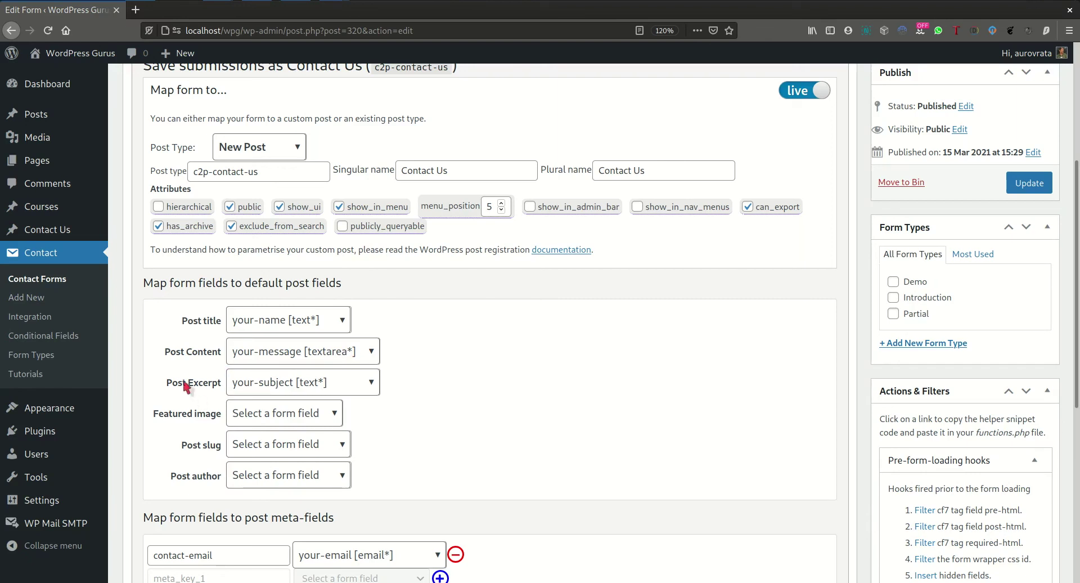
pyautogui.scroll(-4, 488, 401)
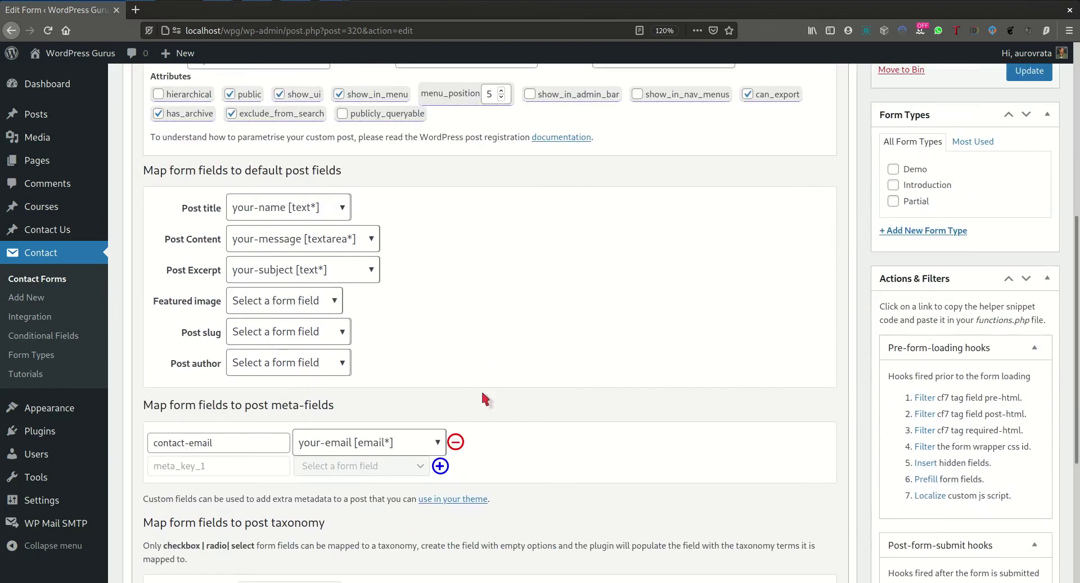
pyautogui.scroll(-1, 485, 399)
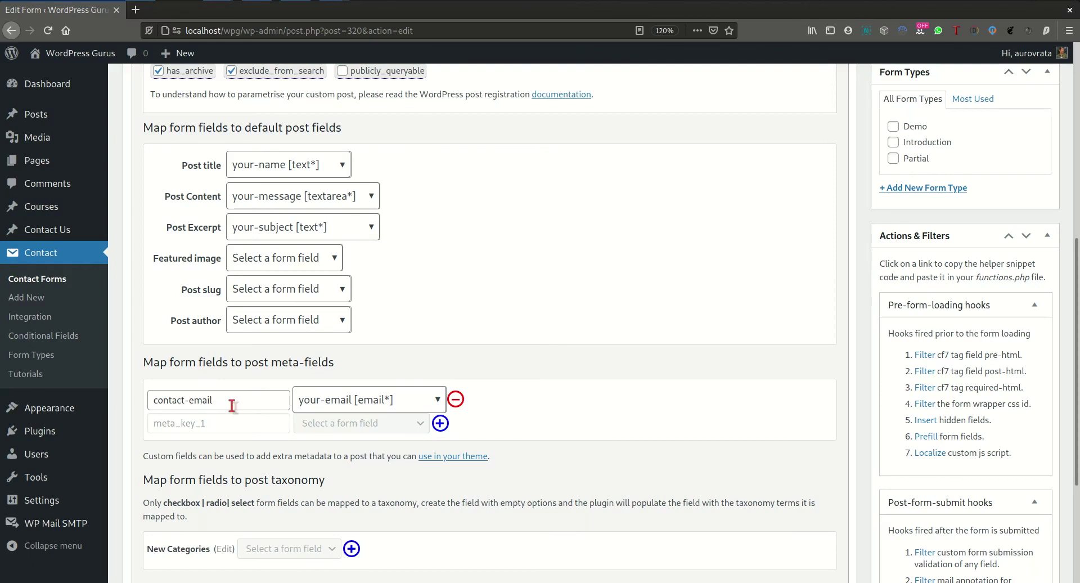
# - Update the Contact Us form to save its live post mapping, and reopen its form-to-post settings
pyautogui.scroll(5, 225, 421)
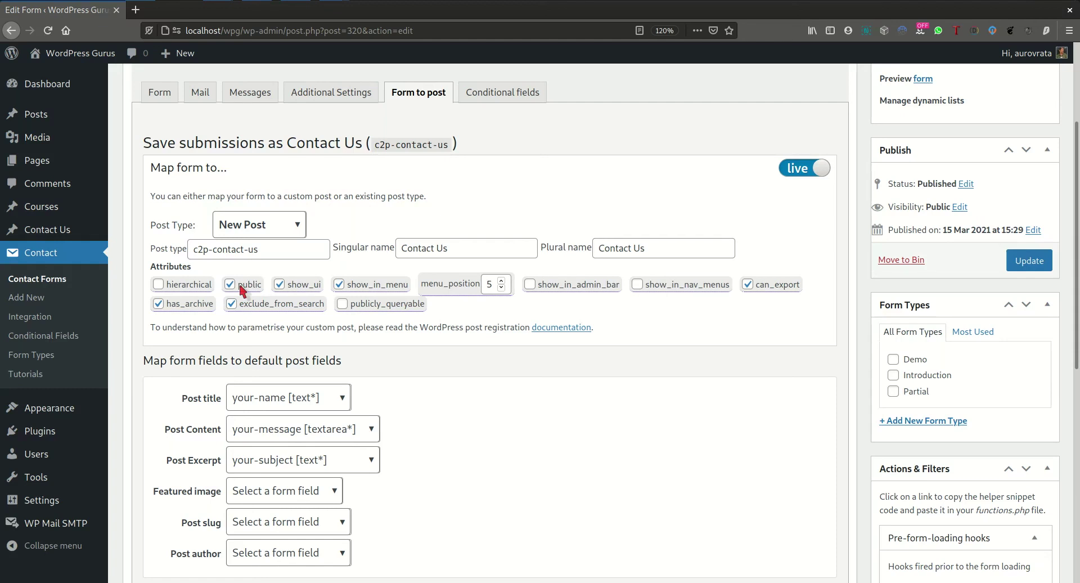
pyautogui.moveTo(62, 231)
pyautogui.click(1029, 261)
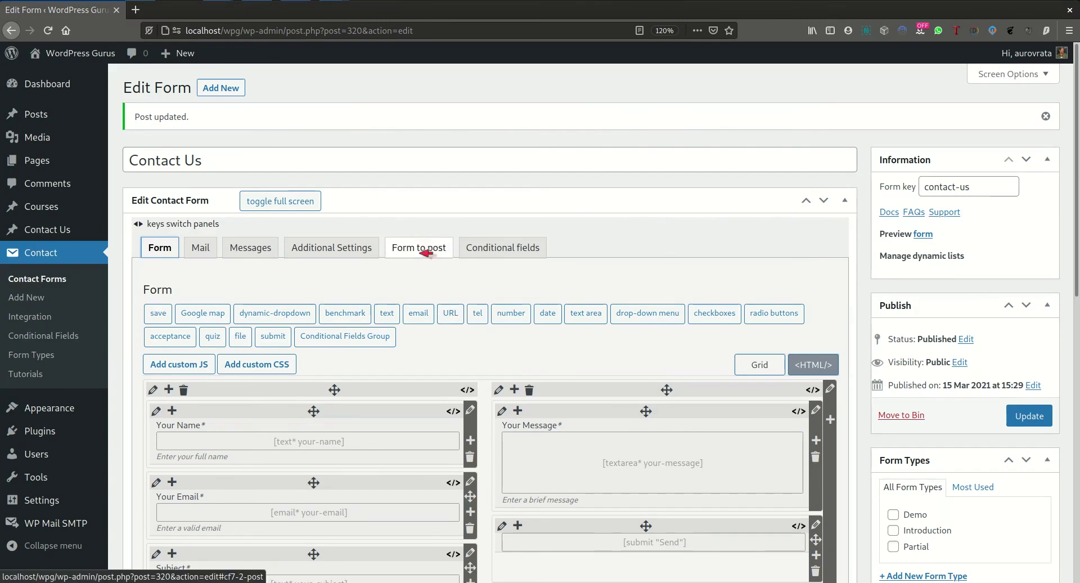
pyautogui.click(431, 254)
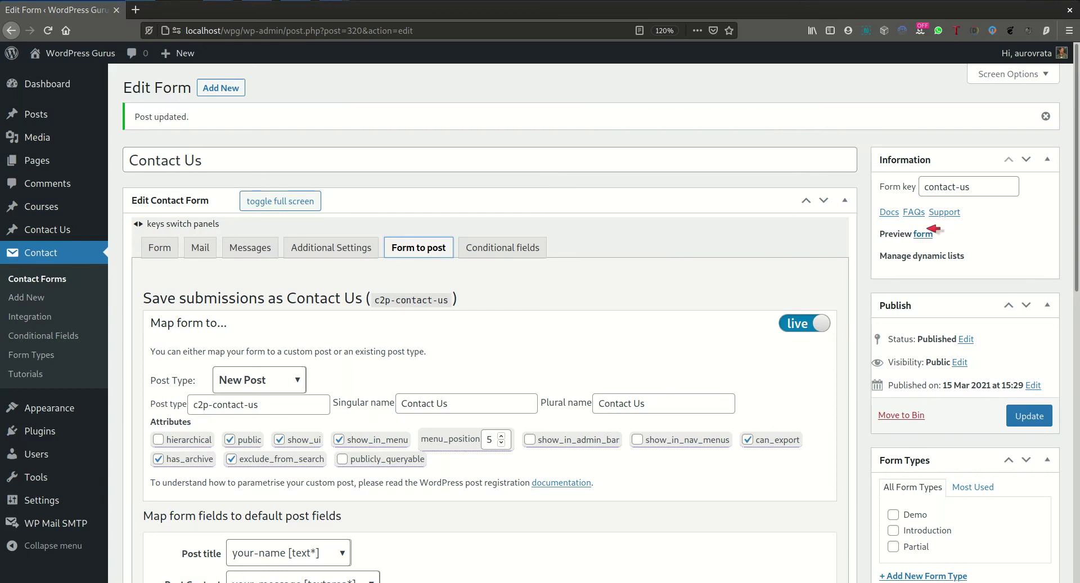
# - Preview the form in a new browser tab and send it with the sender's name and e-mail, subject "Hello" and message "This is a short message"
pyautogui.middleClick(925, 233)
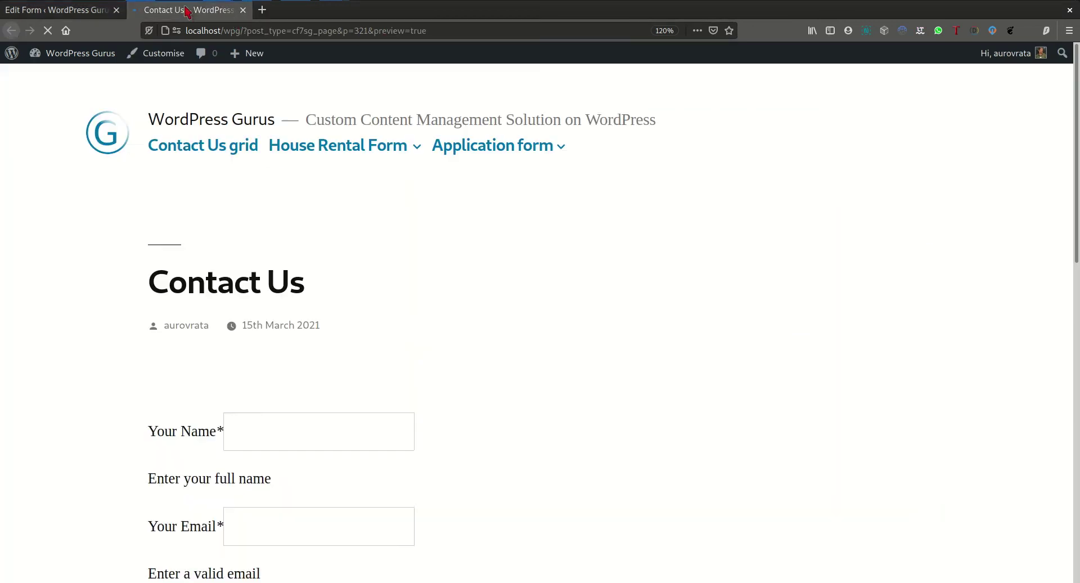
pyautogui.click(188, 9)
pyautogui.scroll(-5, 232, 152)
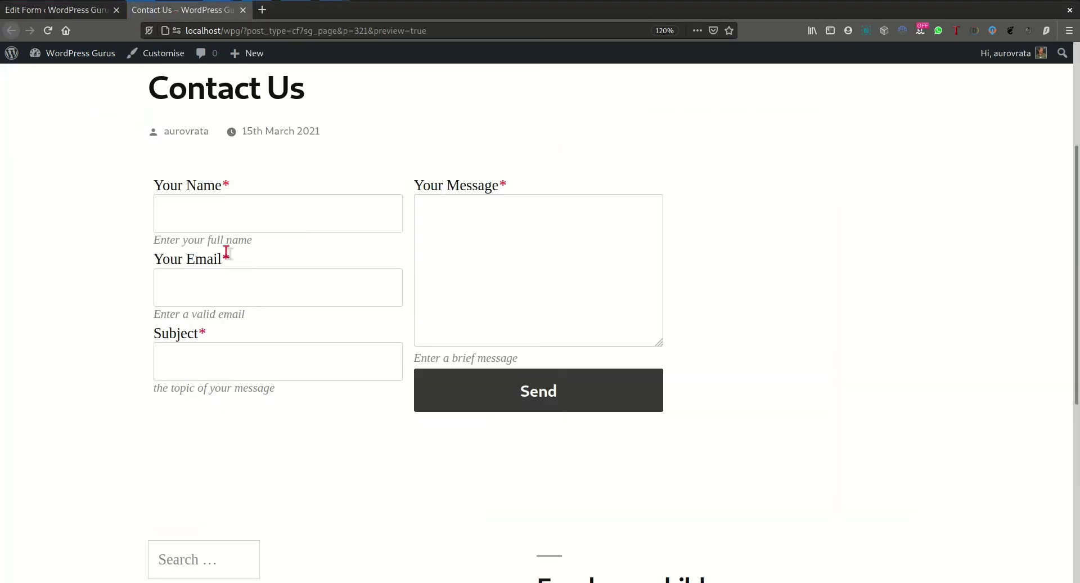
pyautogui.click(273, 219)
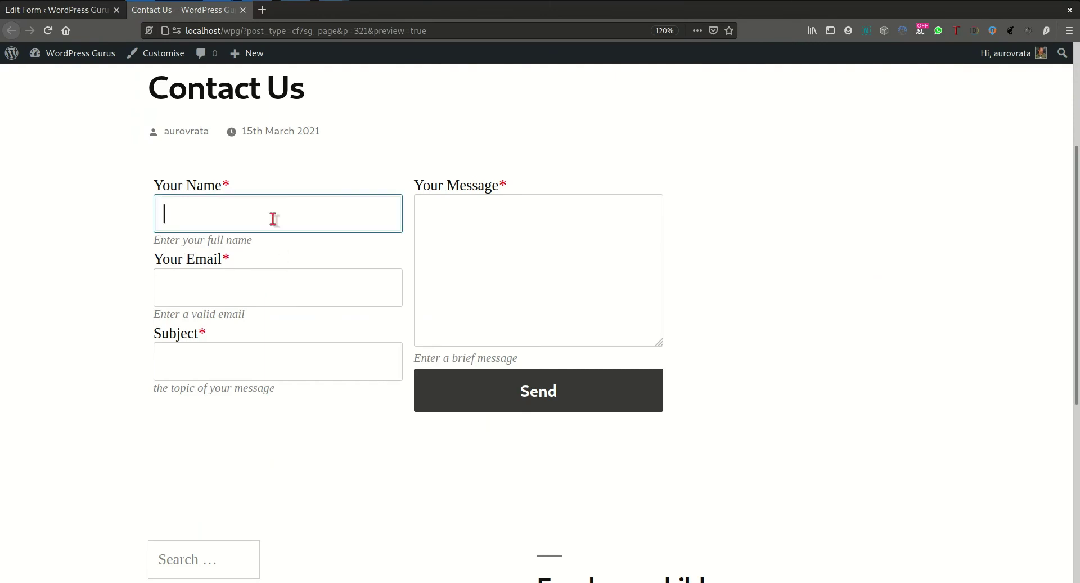
pyautogui.write('Au')
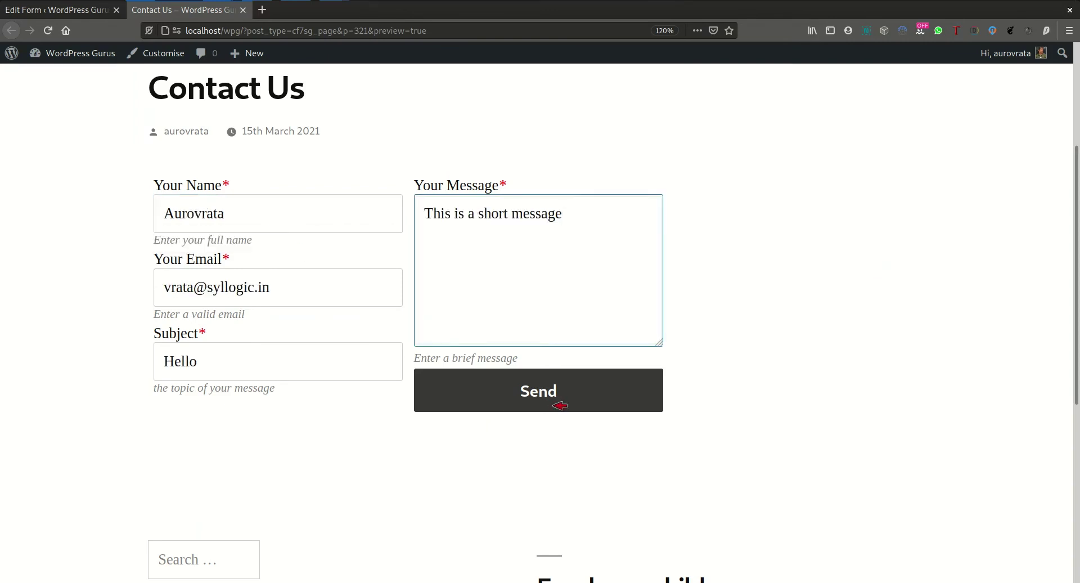
pyautogui.click(560, 404)
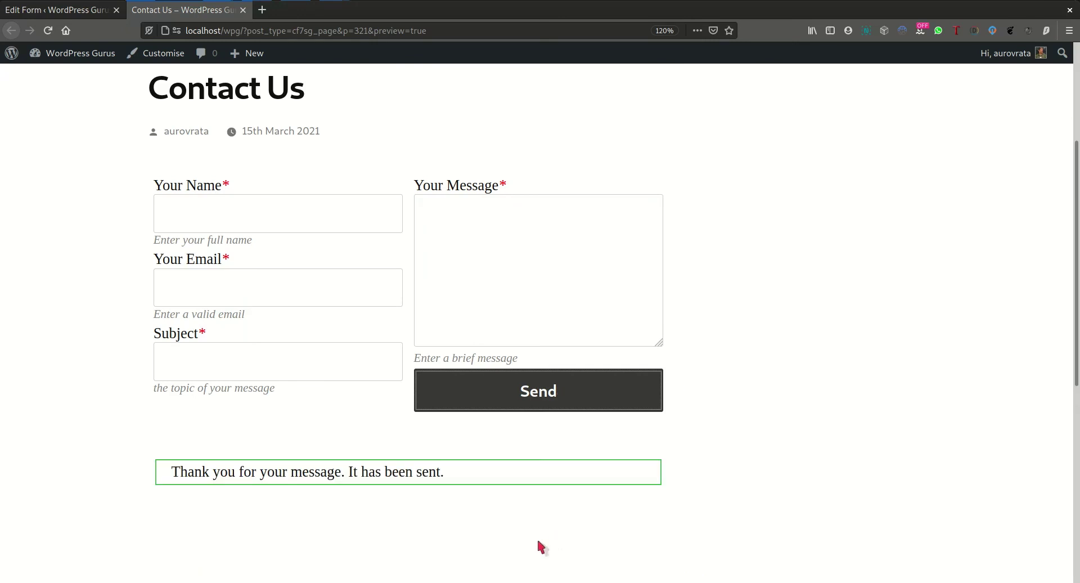
# - Open the submitted draft among the Contact Us posts and check its title, content, excerpt, author and your-email field
pyautogui.click(76, 11)
pyautogui.click(50, 230)
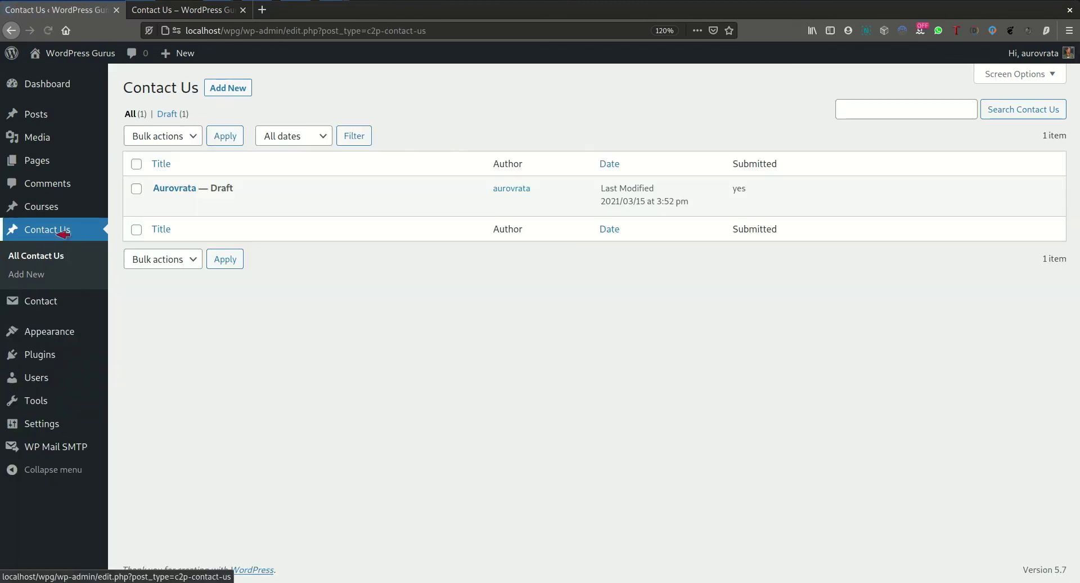
pyautogui.moveTo(231, 205)
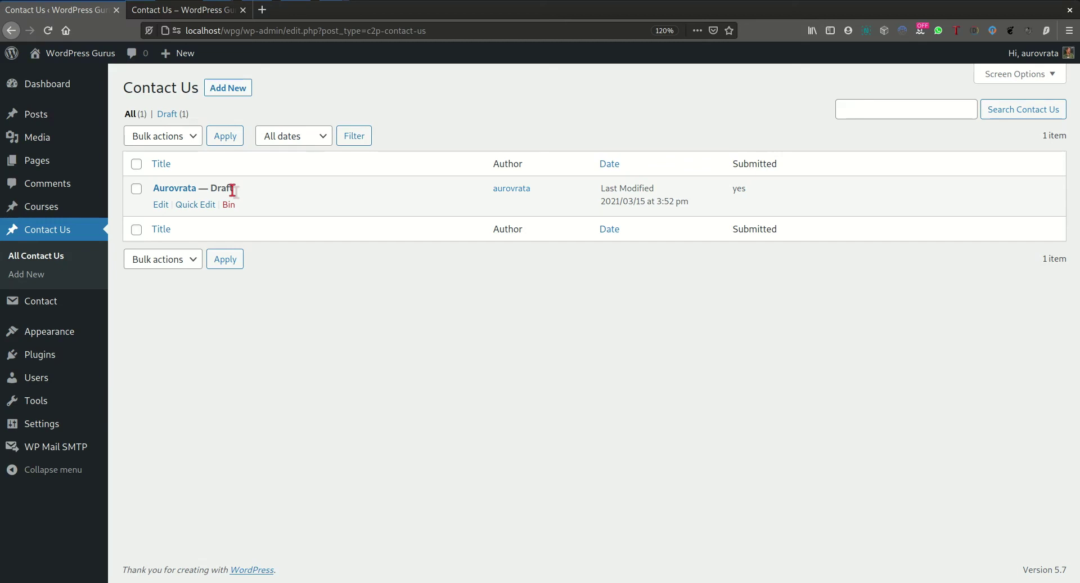
pyautogui.click(176, 189)
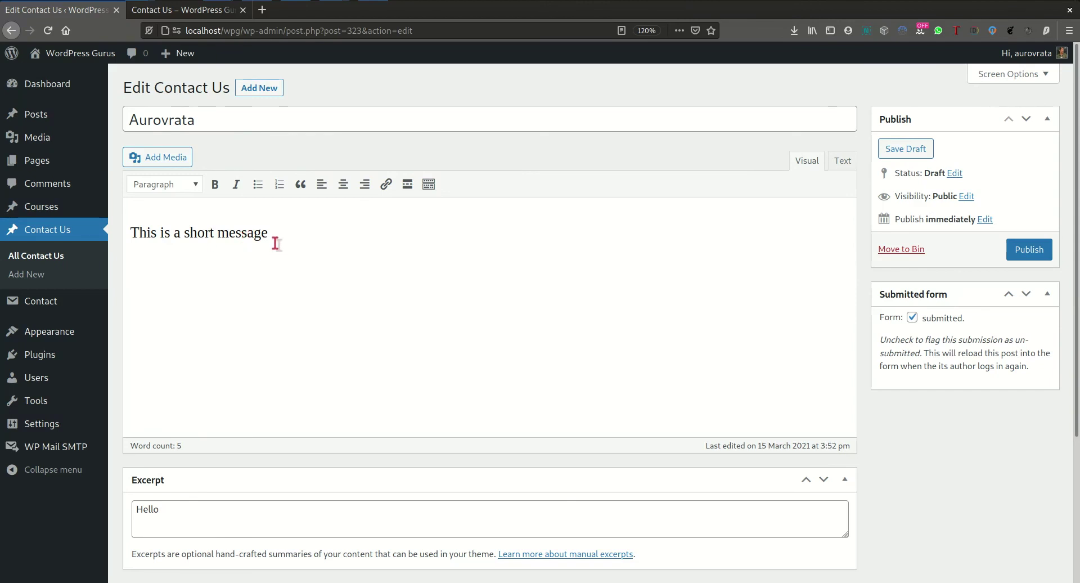
pyautogui.scroll(-2, 274, 239)
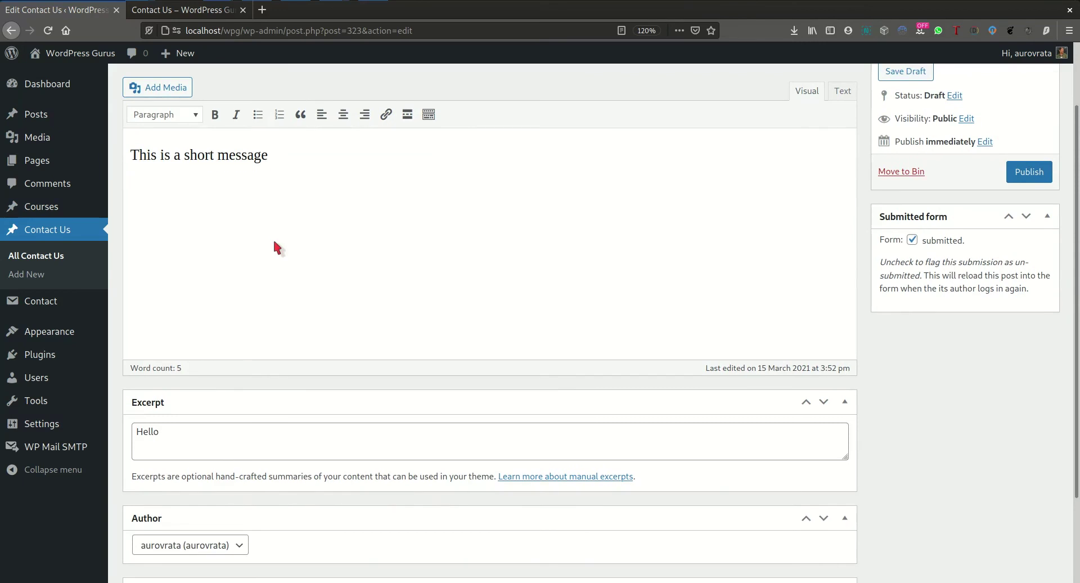
pyautogui.scroll(-1, 272, 238)
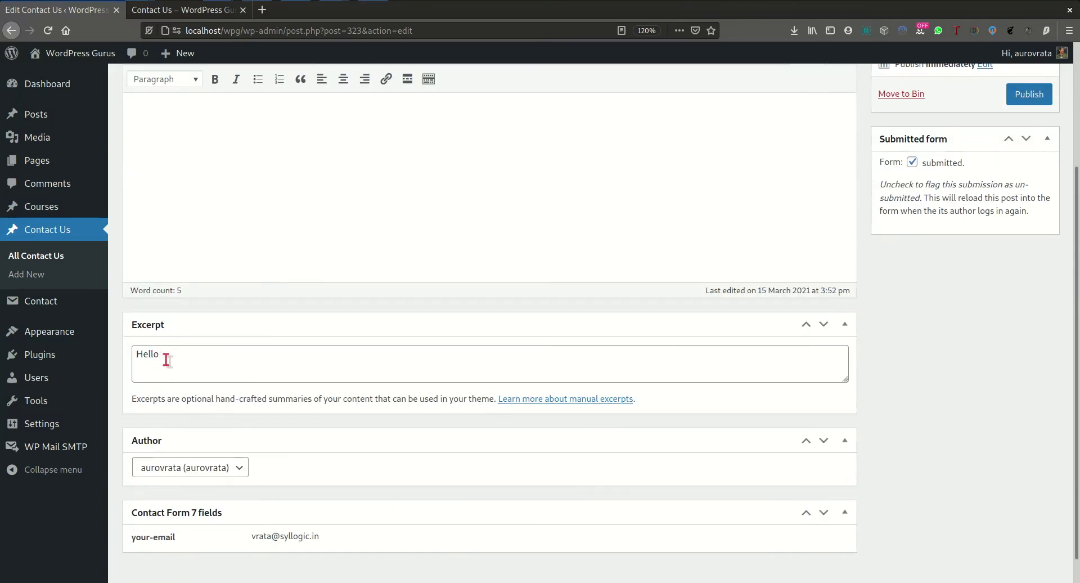
pyautogui.scroll(-1, 166, 360)
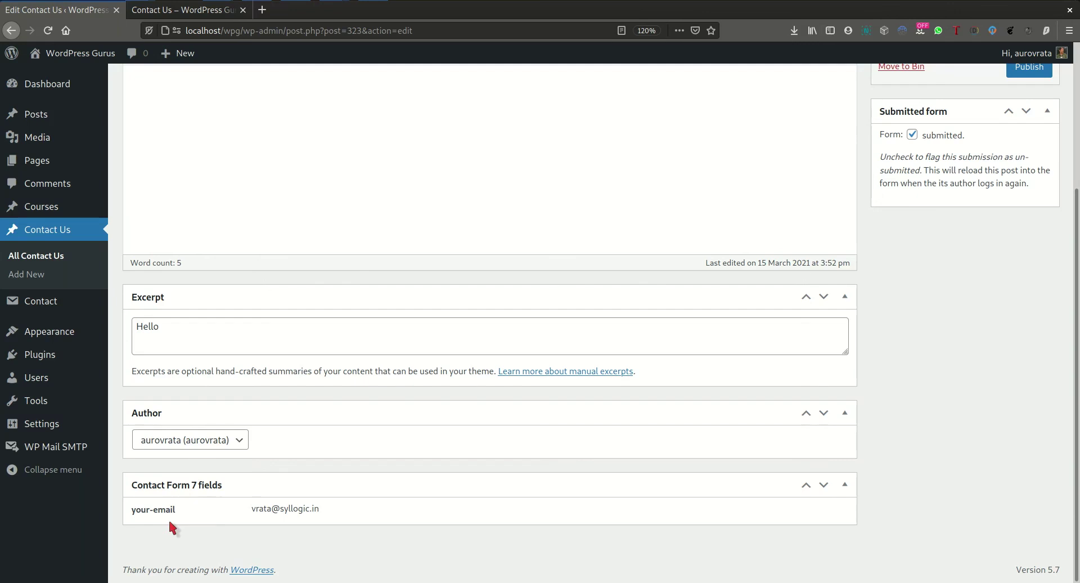
pyautogui.scroll(4, 506, 308)
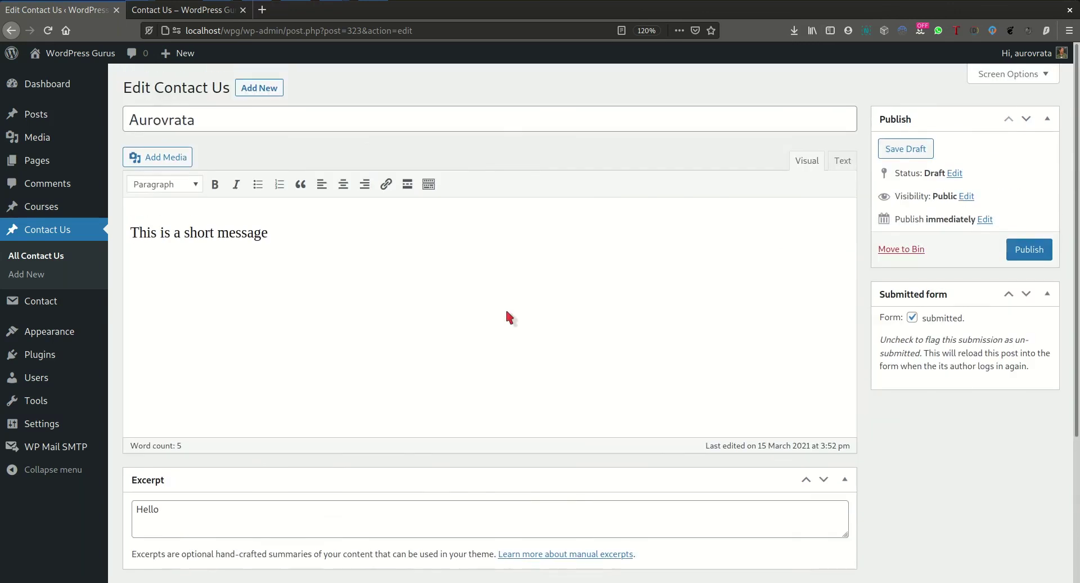